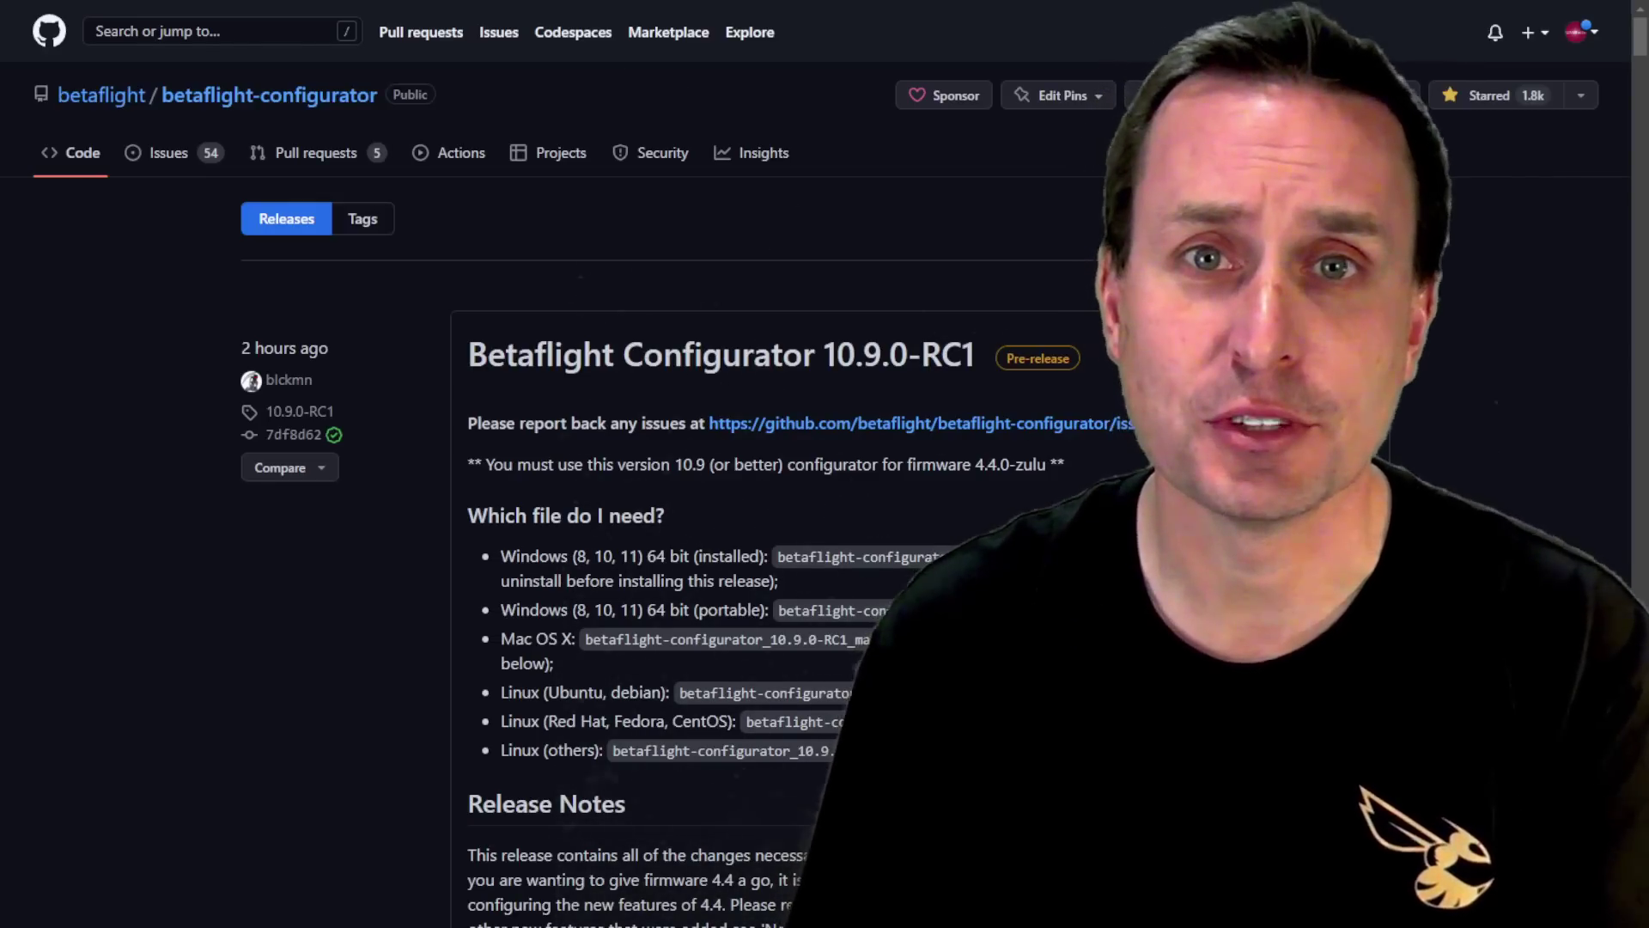
# Scroll the 10.9.0-RC1 release page down to the Assets list with the Windows portable zip
pyautogui.scroll(-20, 698, 744)
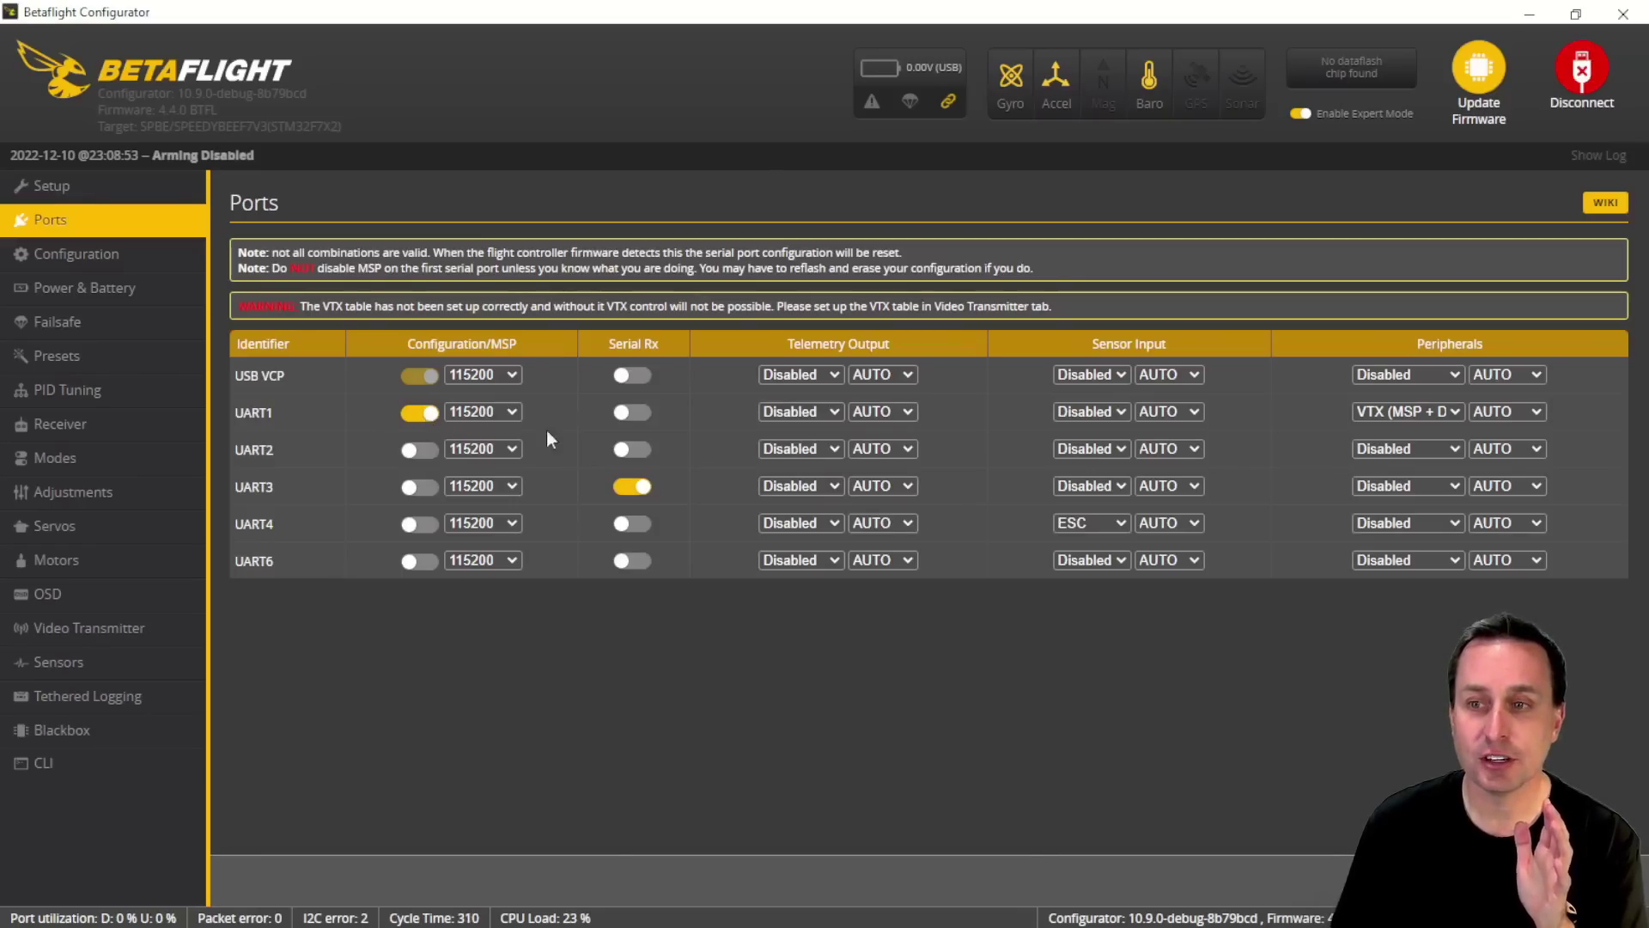
# Keep UART1's peripheral set to VTX (MSP + Displayport) in the Ports tab
pyautogui.click(1424, 411)
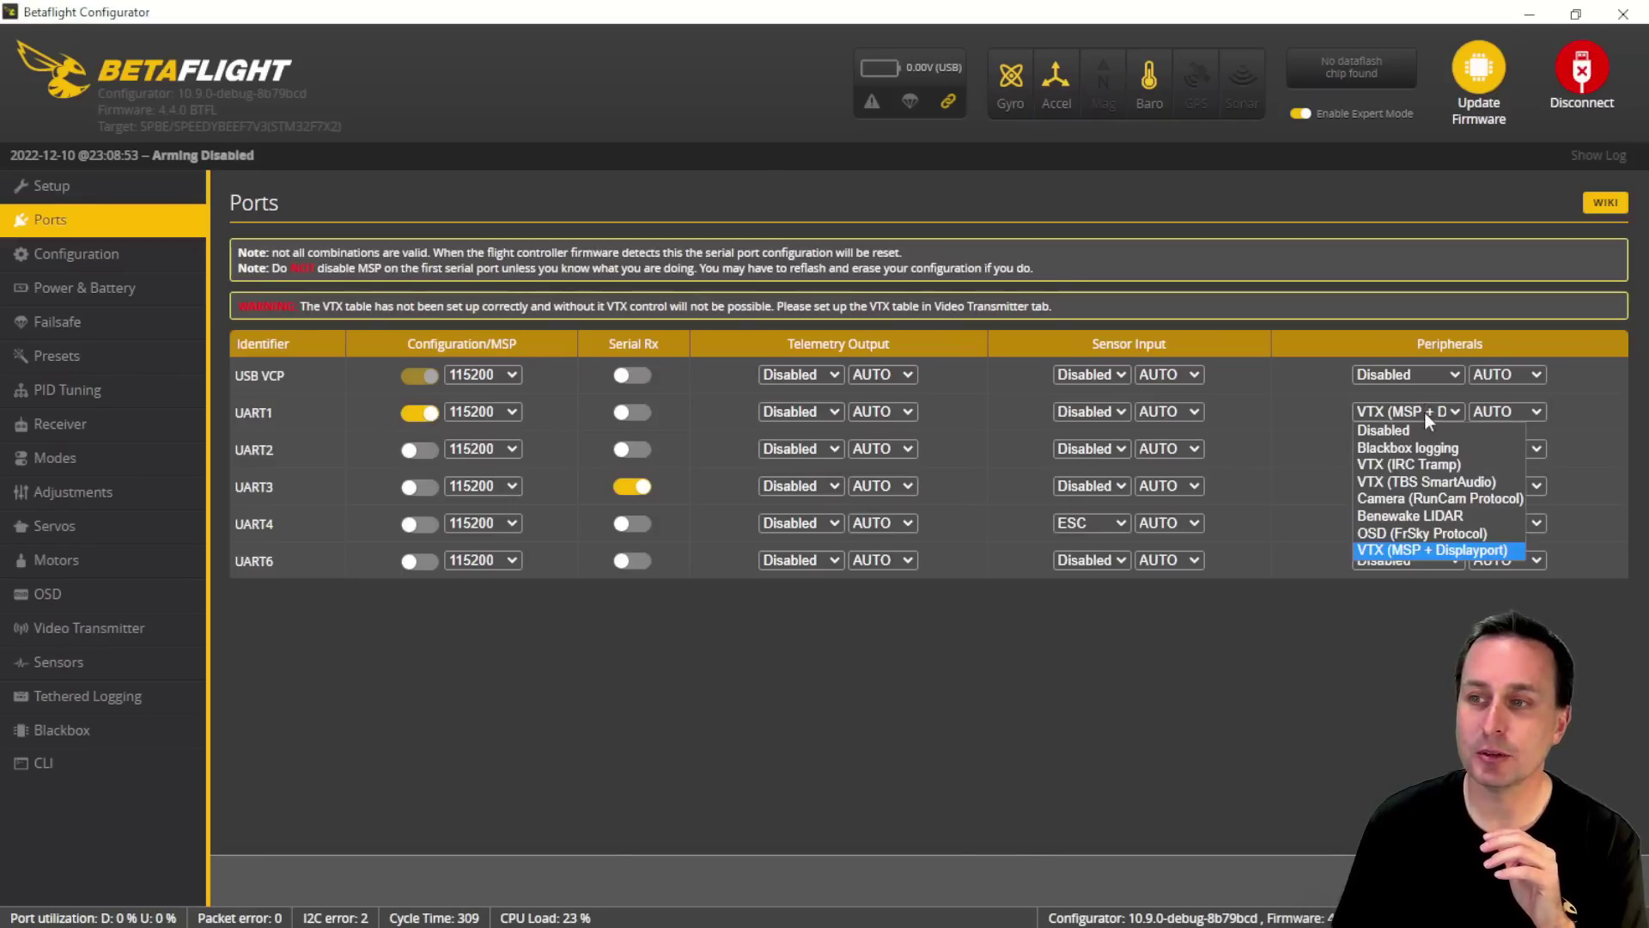
pyautogui.click(1438, 553)
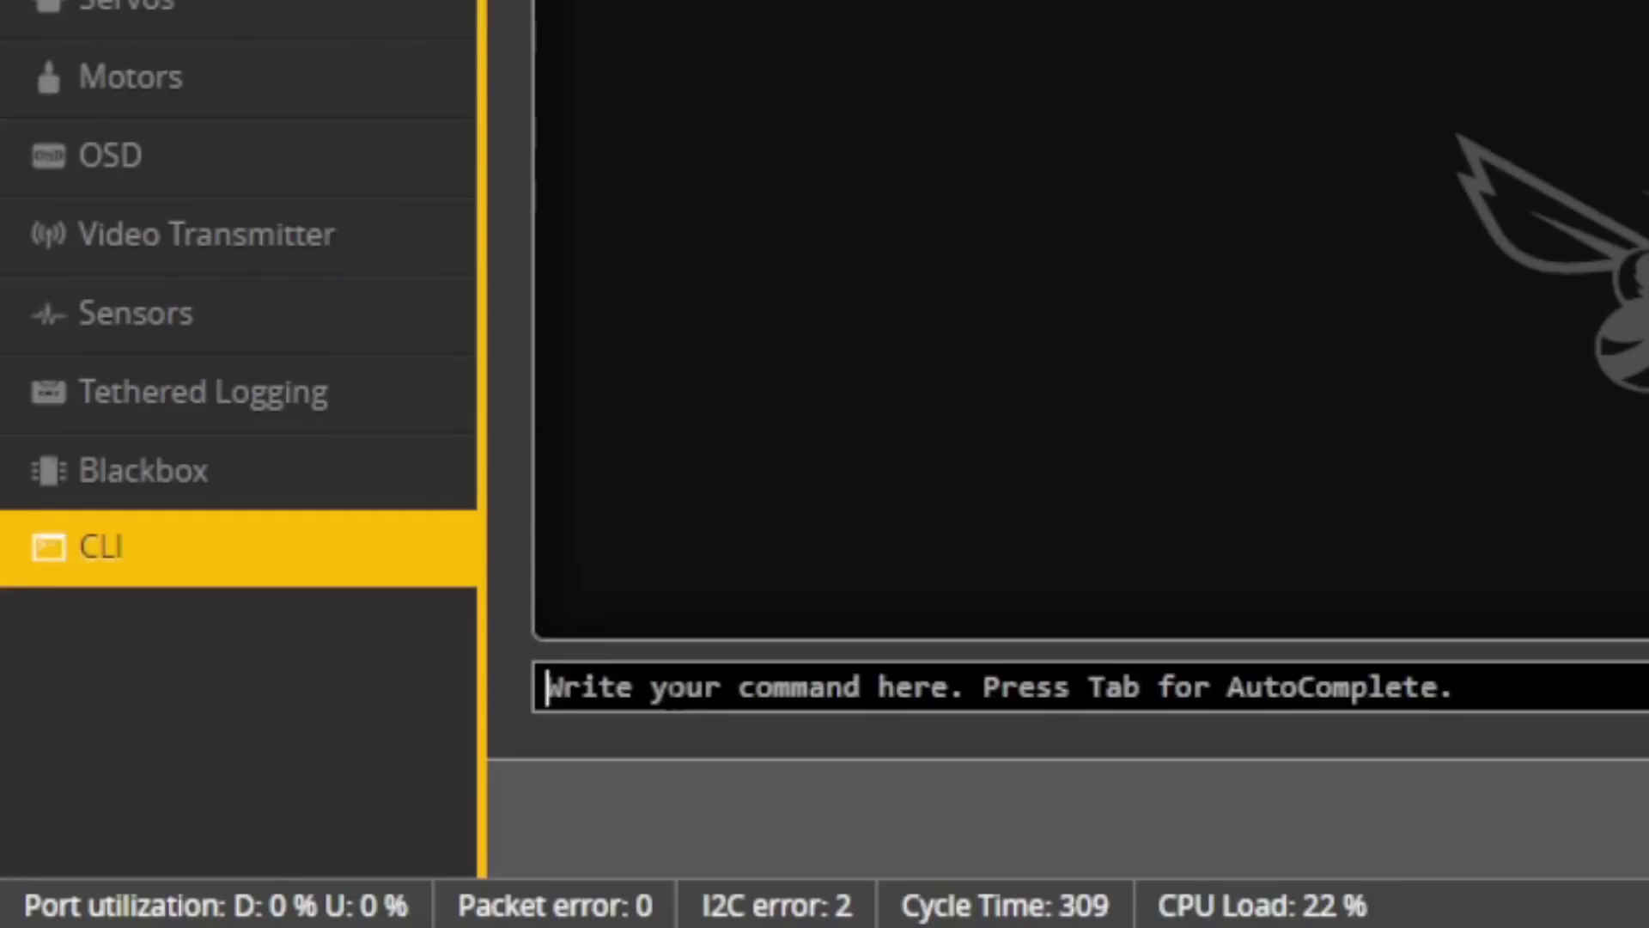
# Run 'get display' in the CLI, then enter 'set osd_displayport_device = MSP'
pyautogui.write('get display')
pyautogui.press('Return')
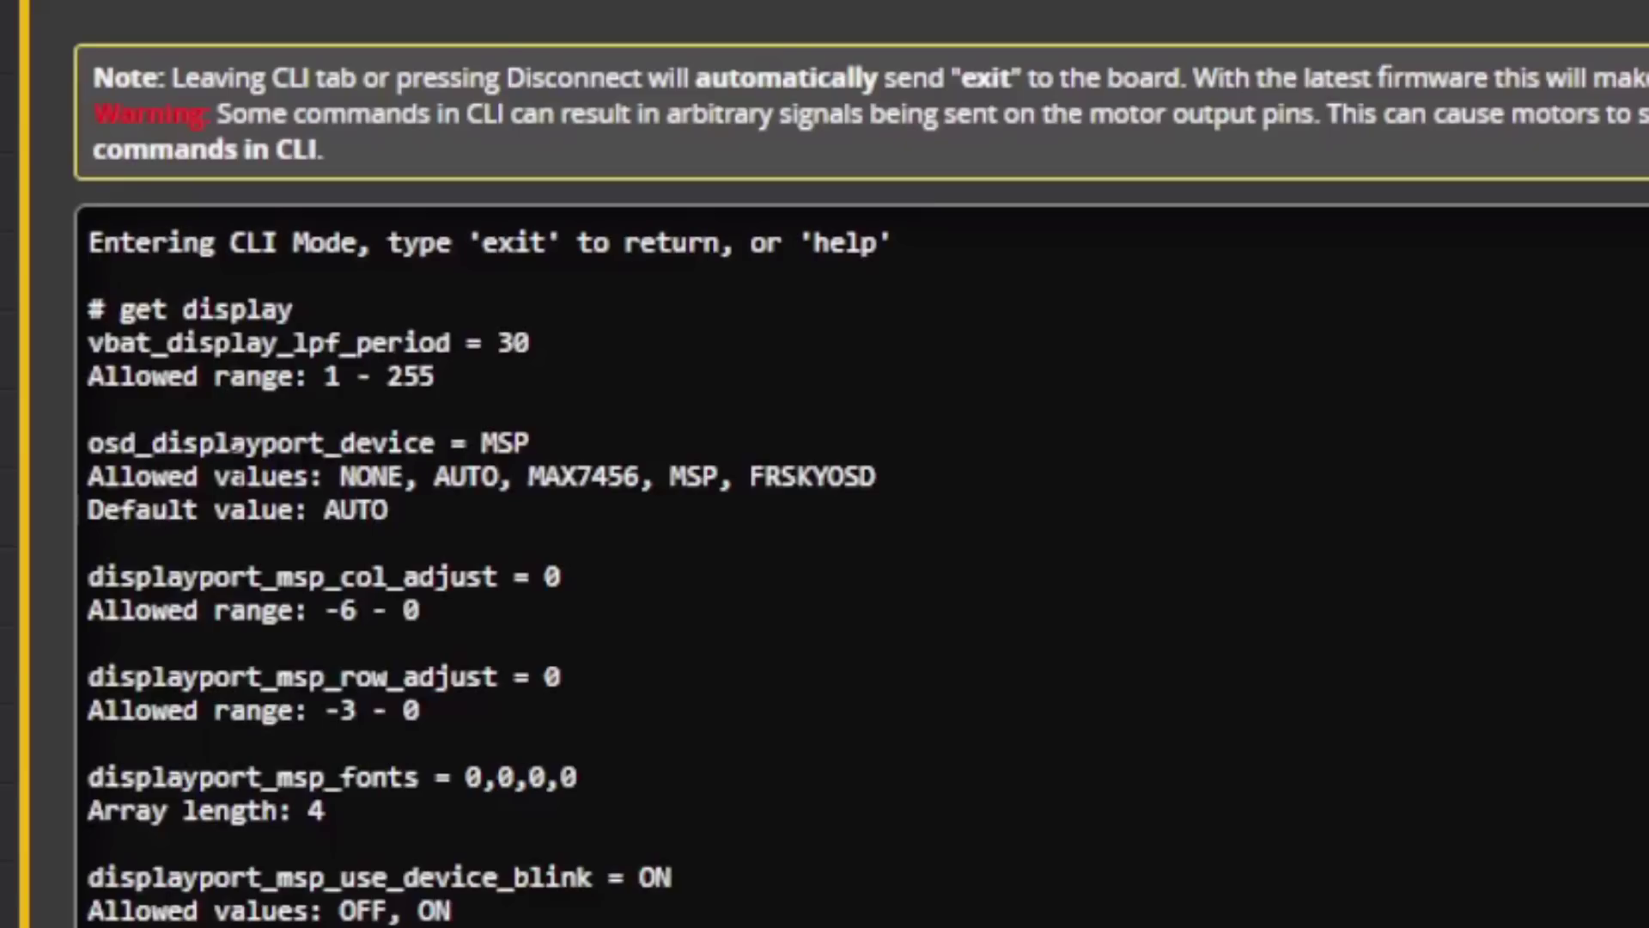
pyautogui.moveTo(529, 443); pyautogui.dragTo(88, 442)
pyautogui.hotkey('ctrl', 'c')
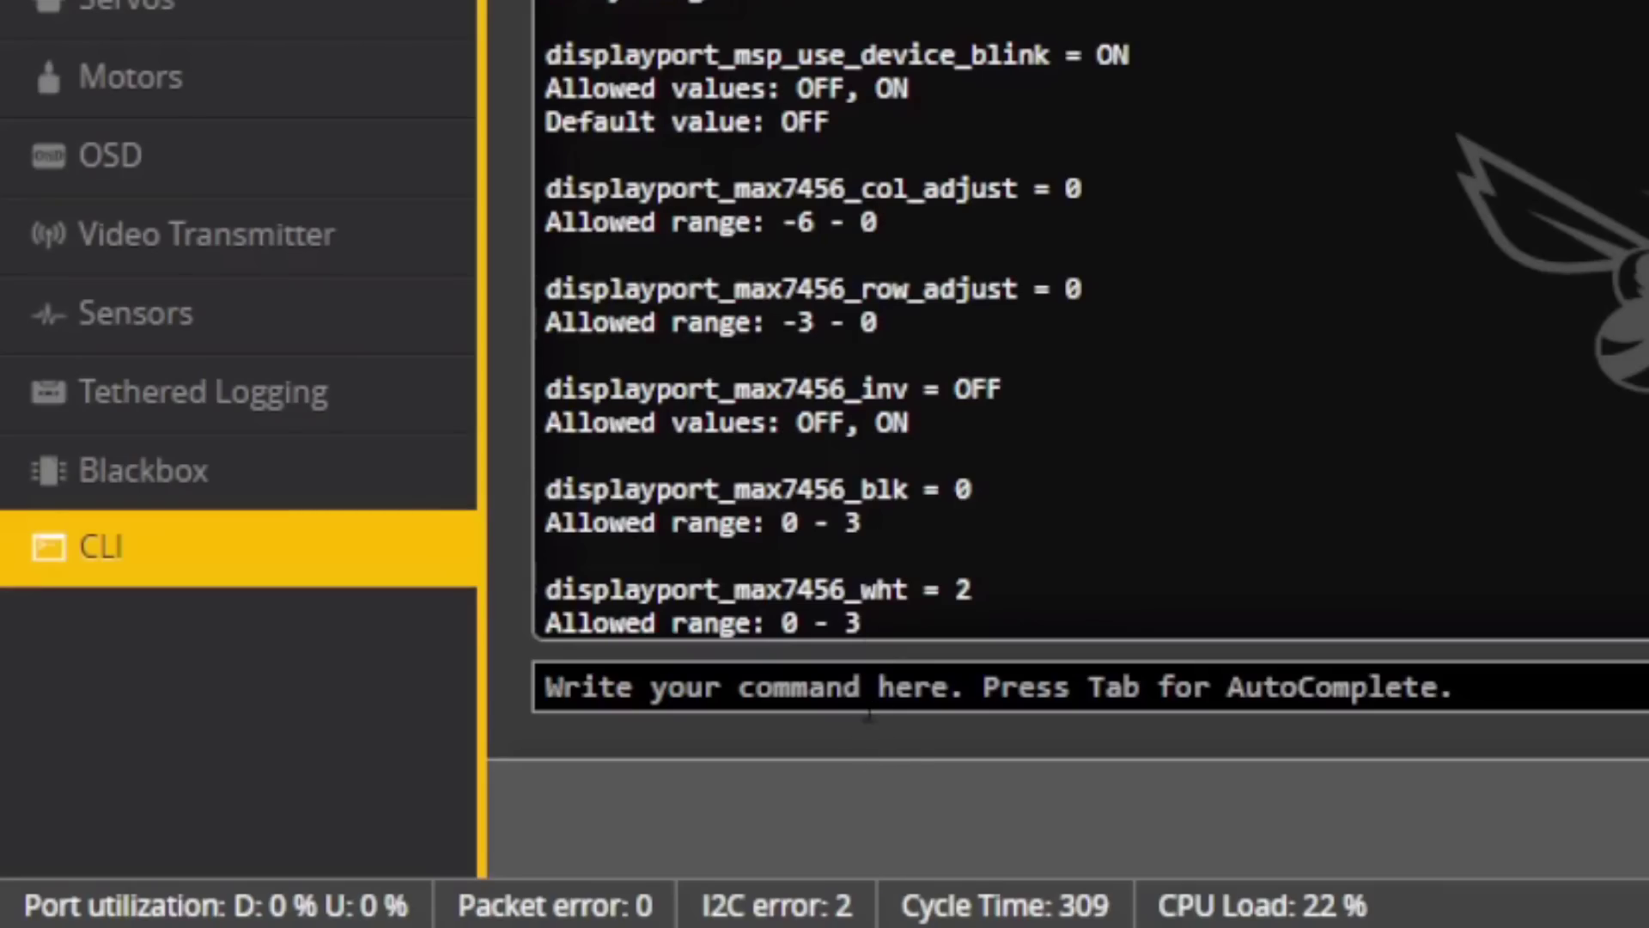
pyautogui.click(866, 709)
pyautogui.write('set')
pyautogui.hotkey('ctrl', 'v')
pyautogui.press('BackSpace')
pyautogui.press('BackSpace')
pyautogui.press('BackSpace')
pyautogui.write('MSP')
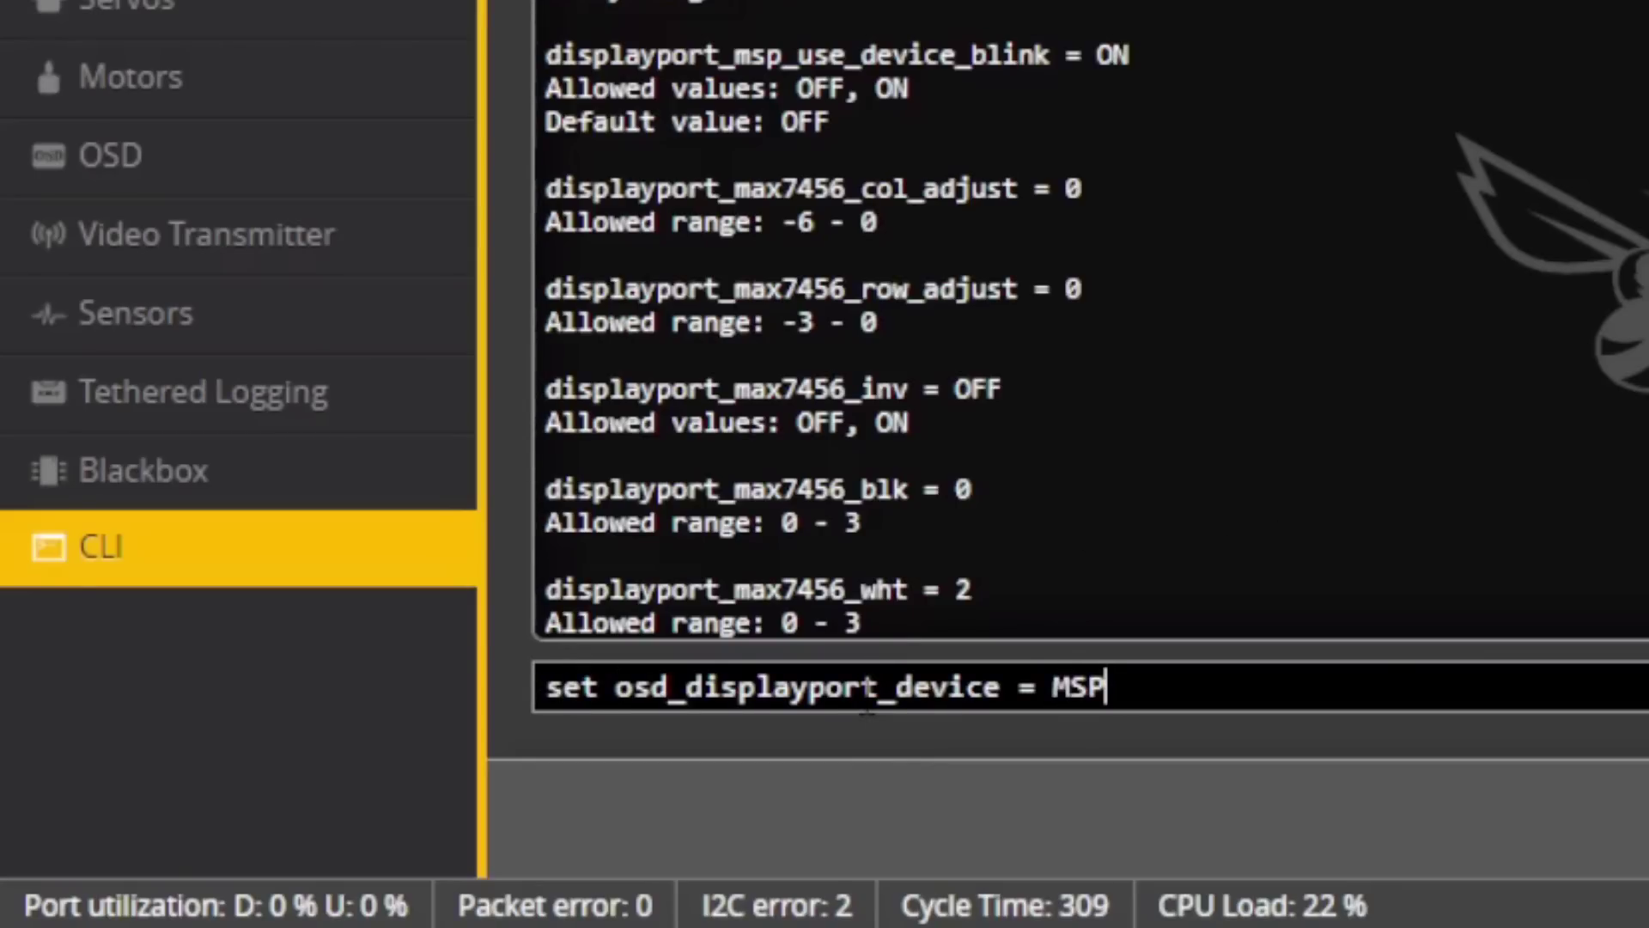
pyautogui.press('Return')
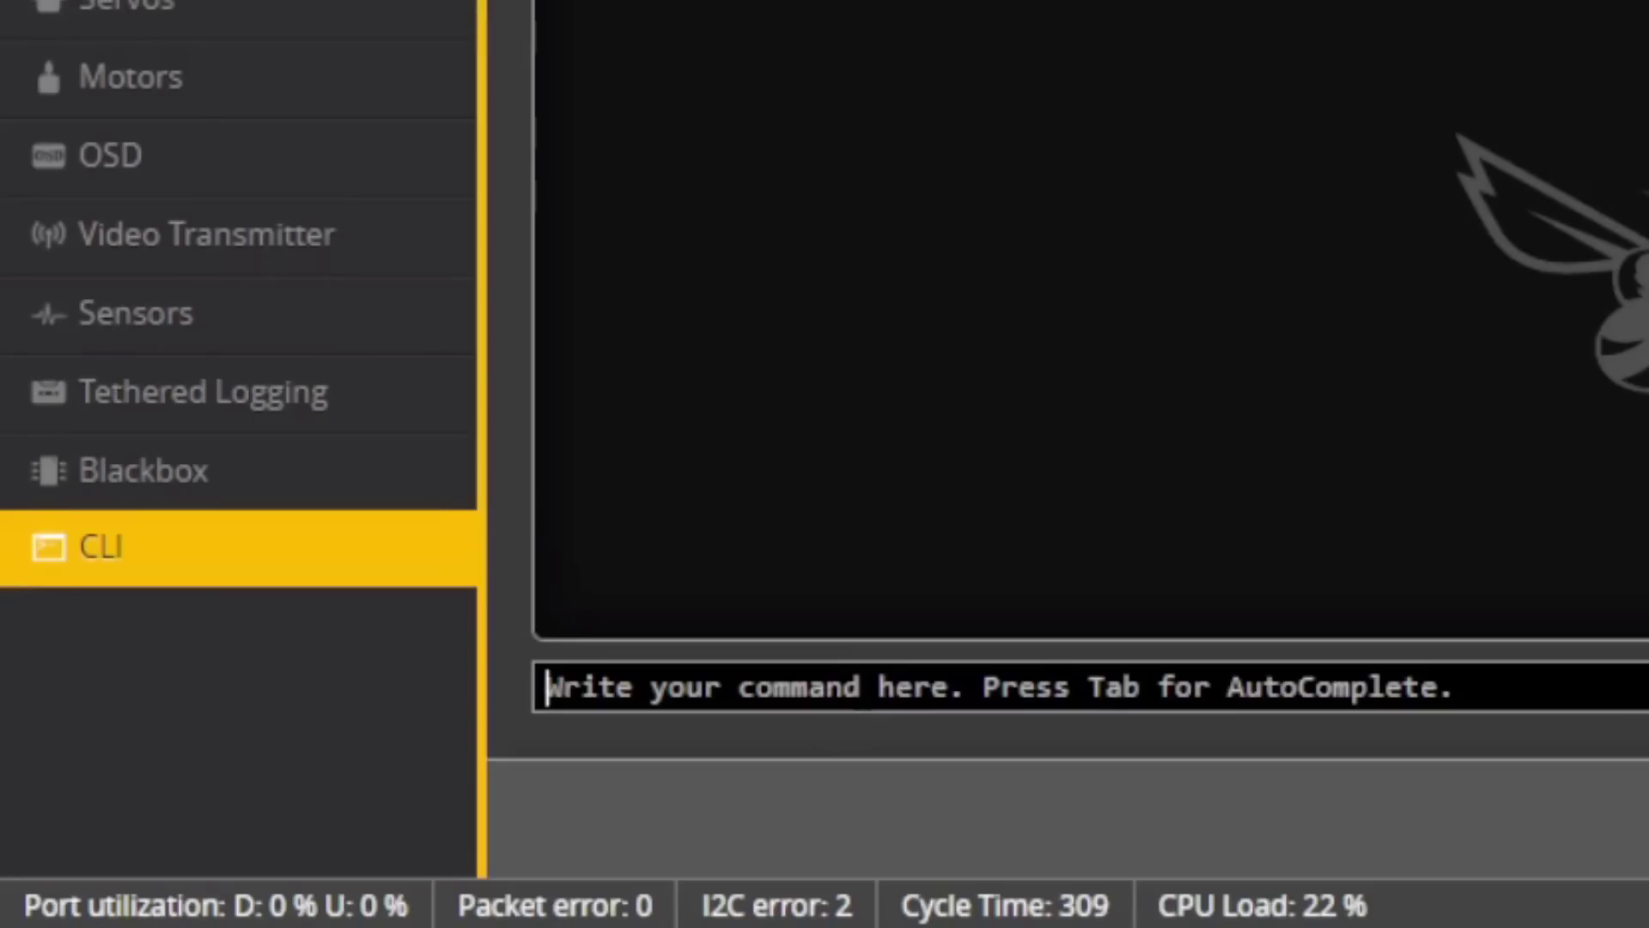
# Run 'GET VCD', set vcd_video_system = HD, then save and reboot the board
pyautogui.write('GET VCD')
pyautogui.press('Return')
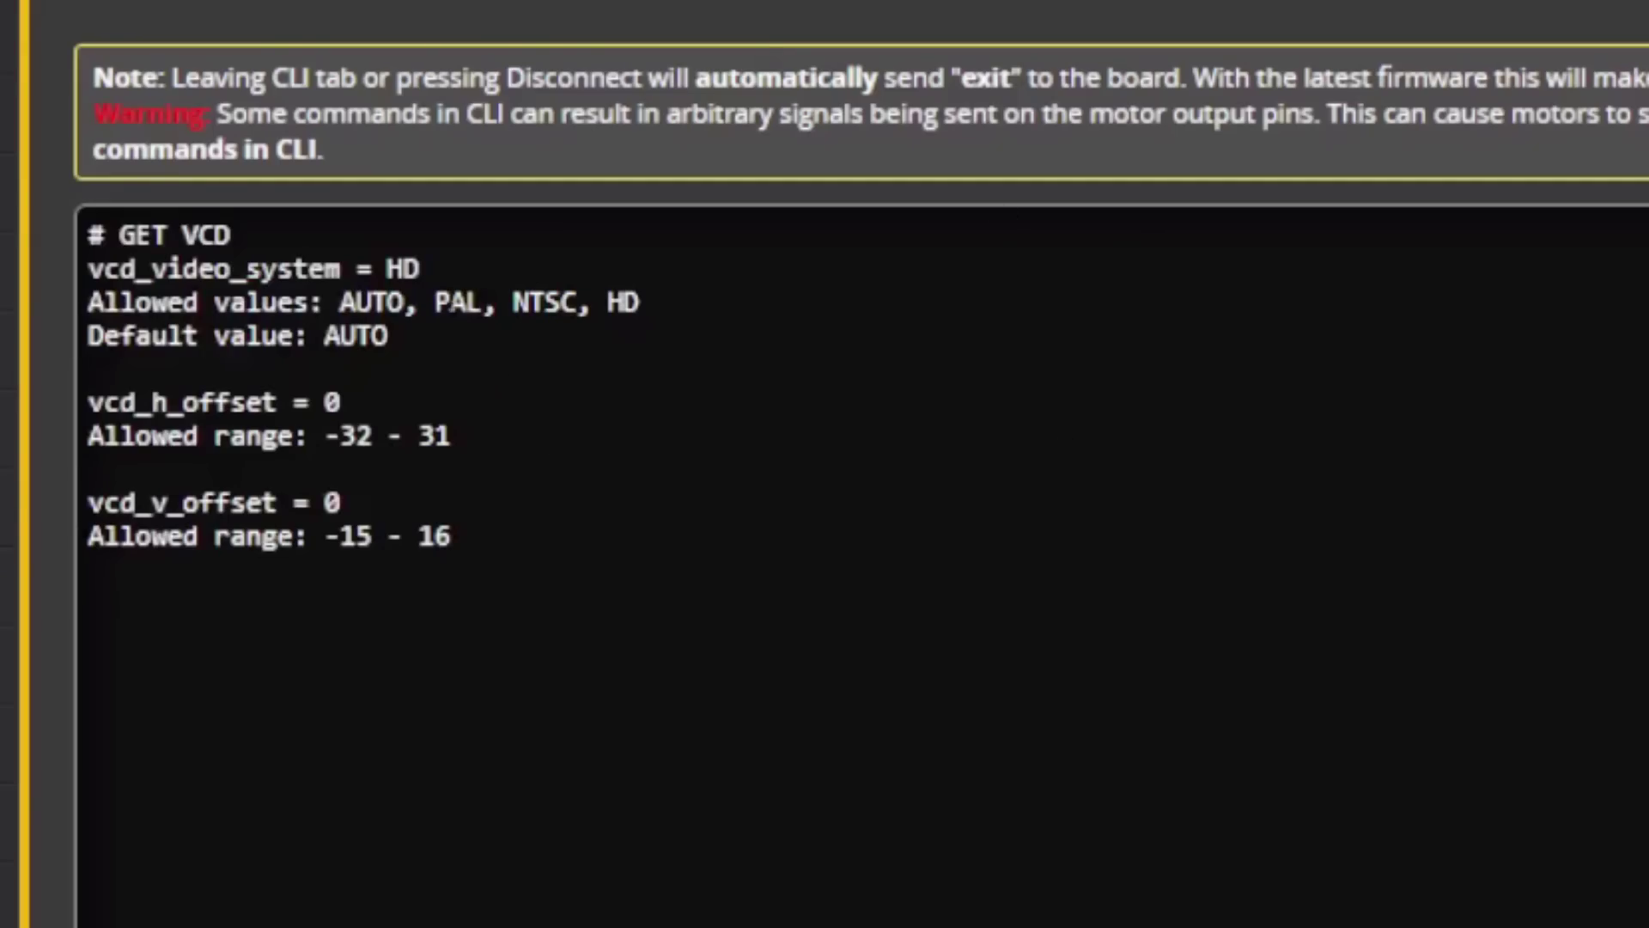
pyautogui.moveTo(419, 262); pyautogui.dragTo(89, 269)
pyautogui.hotkey('ctrl', 'c')
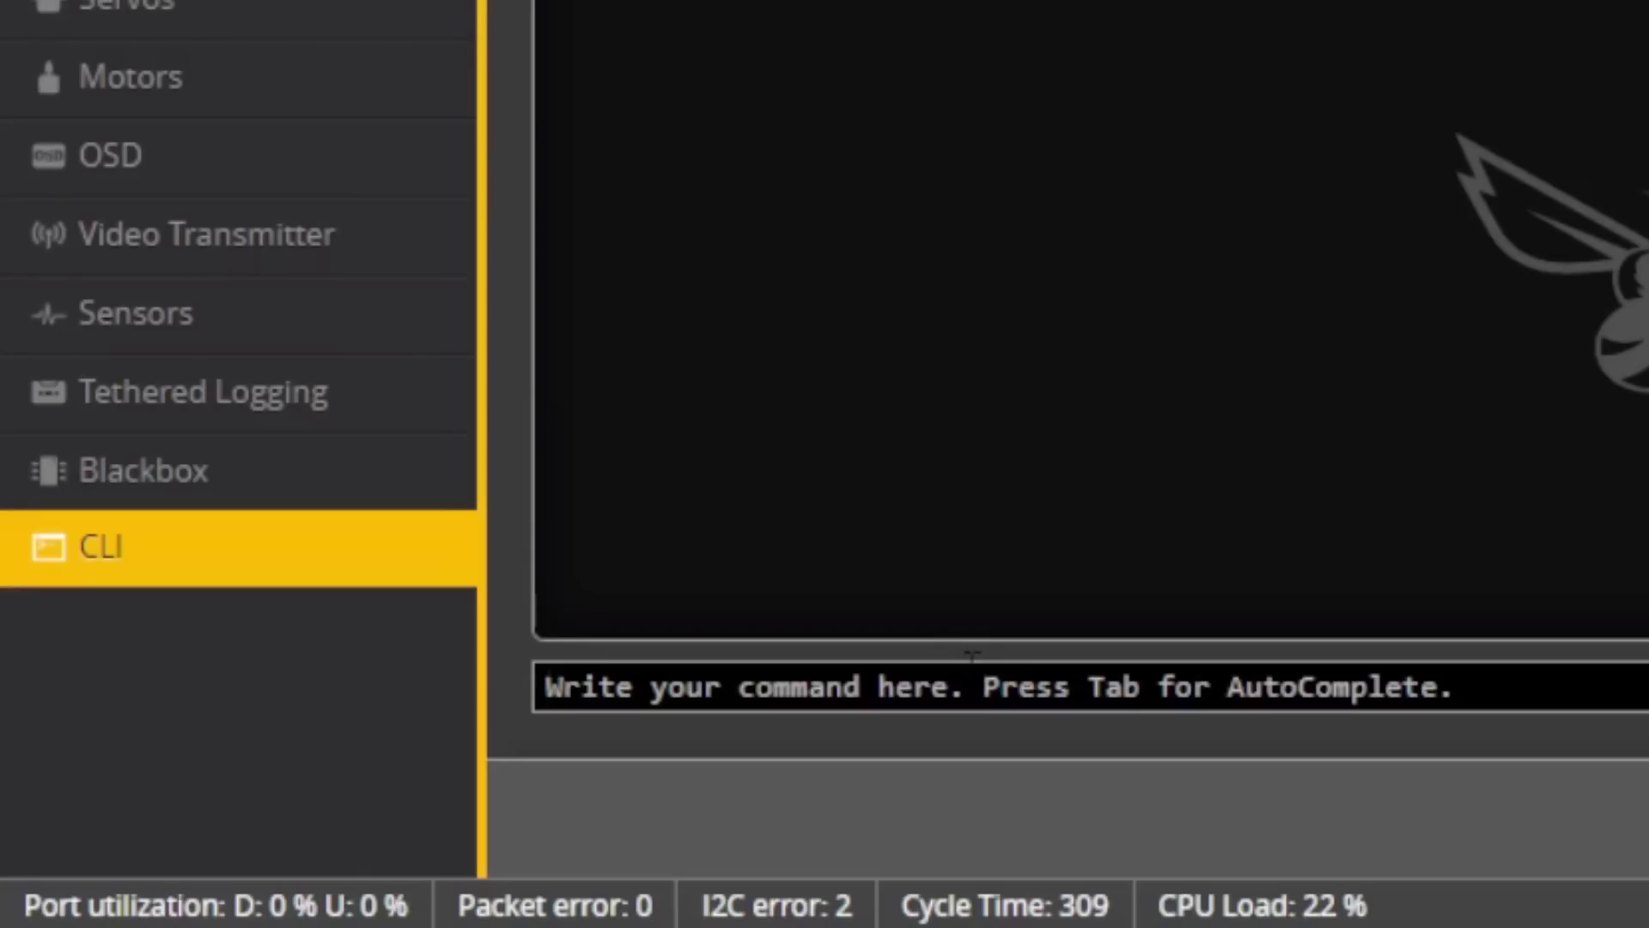
pyautogui.click(420, 814)
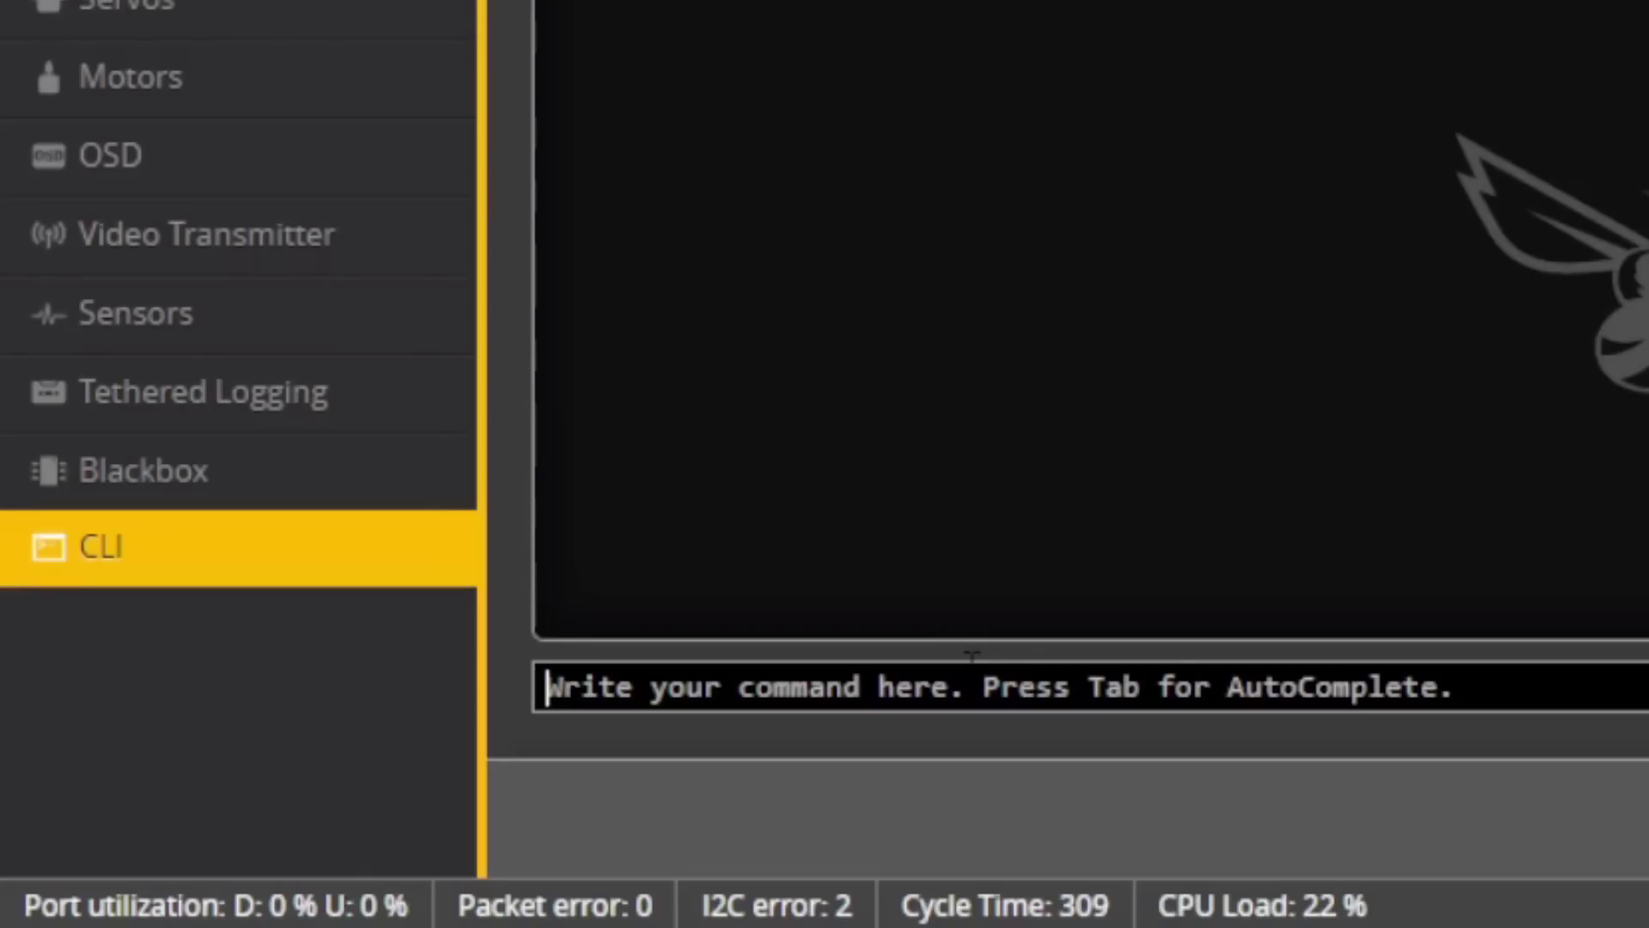
pyautogui.write('SET')
pyautogui.hotkey('ctrl', 'v')
pyautogui.press('BackSpace')
pyautogui.press('BackSpace')
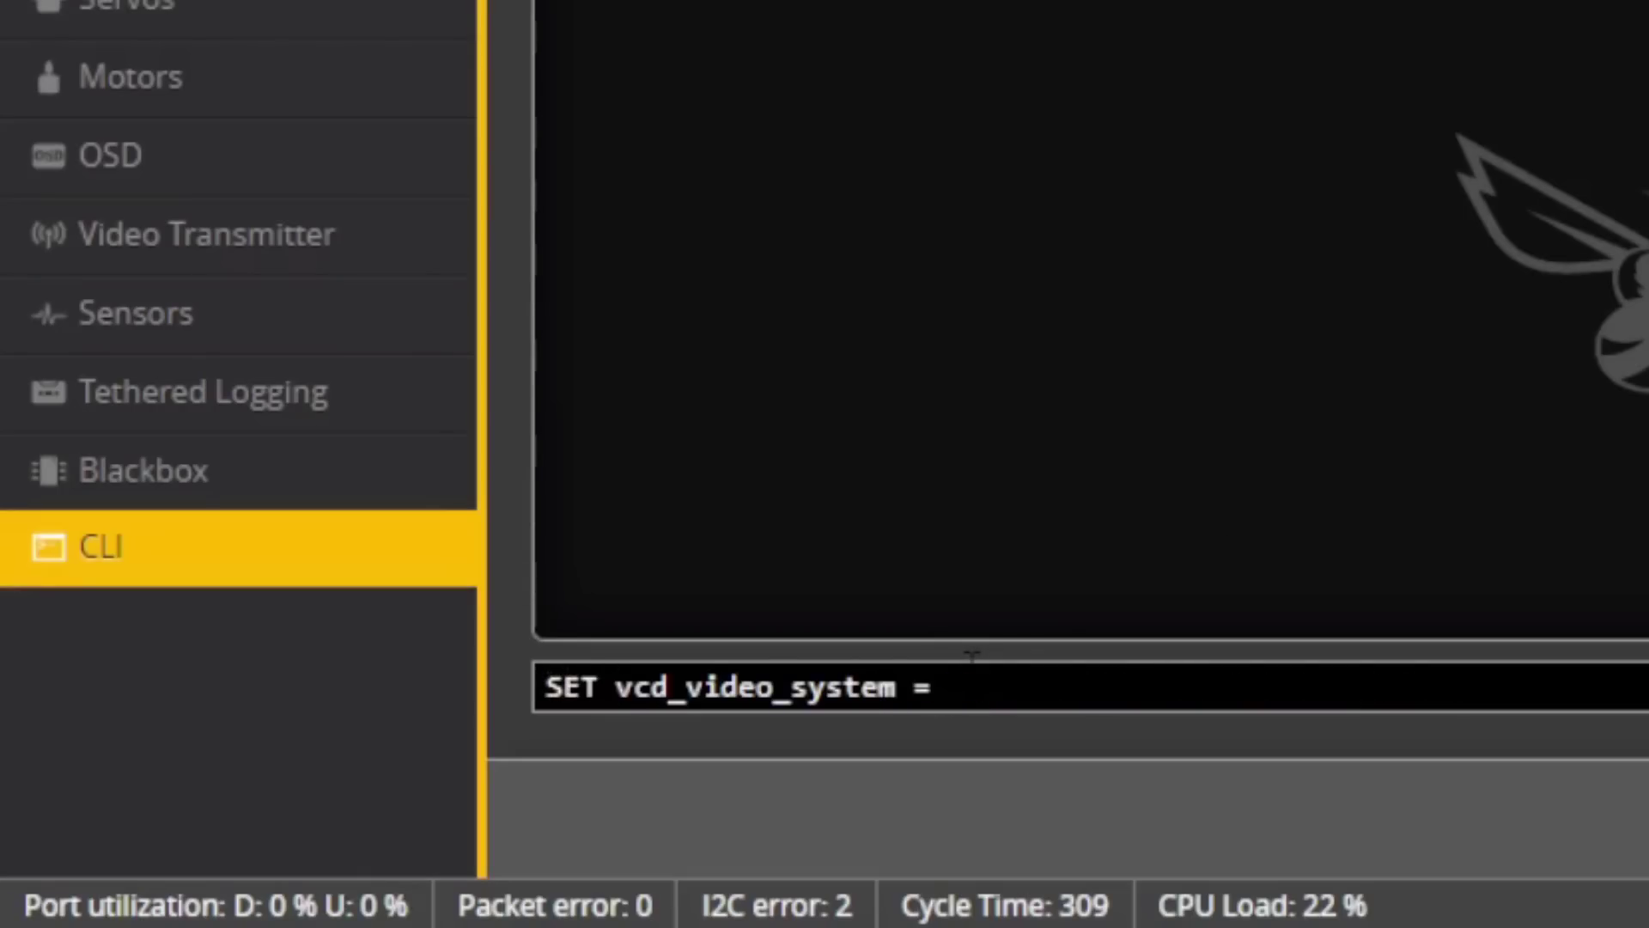
pyautogui.write('HD')
pyautogui.press('Return')
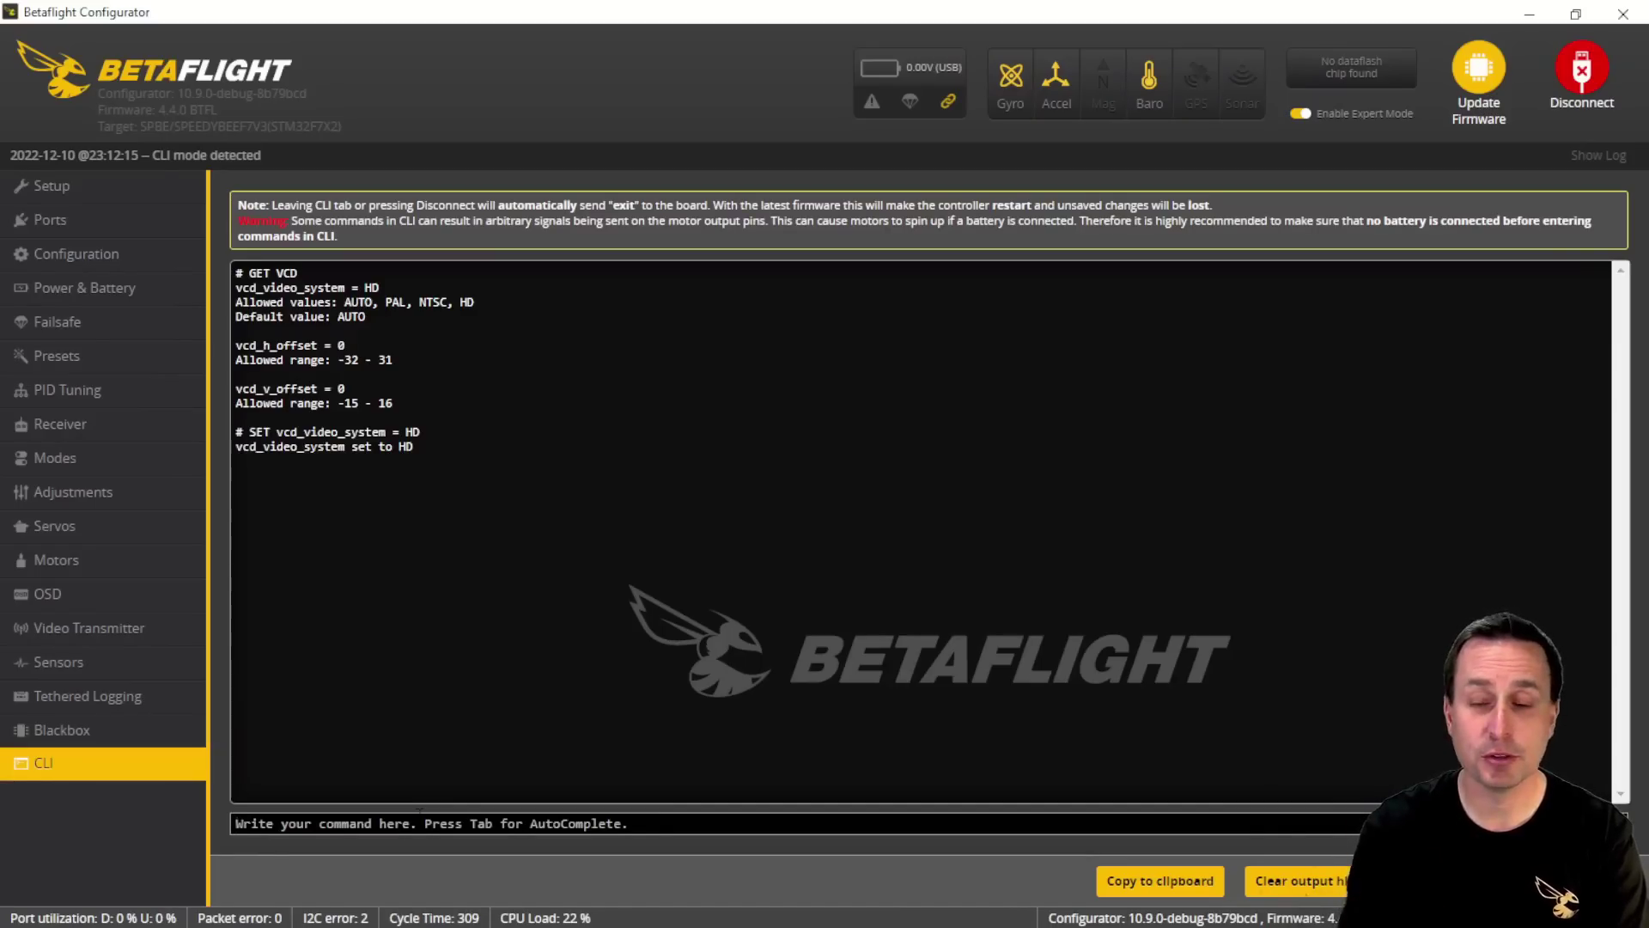
pyautogui.write('Save')
pyautogui.press('Return')
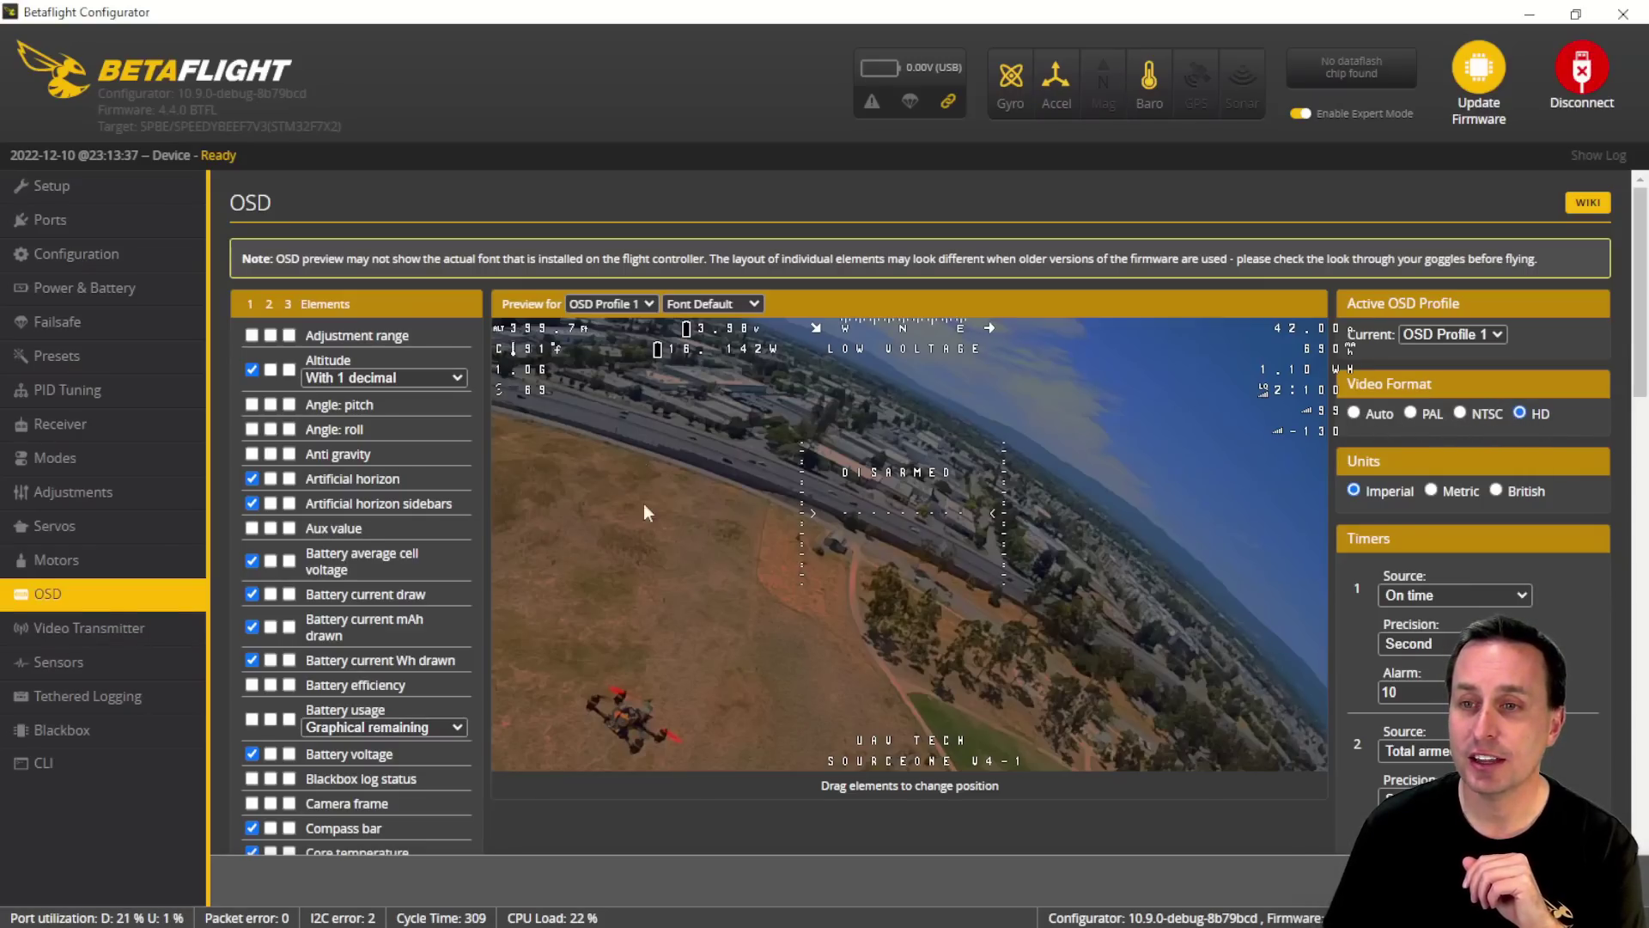
# Nudge the Wh element slightly up and left in the OSD tab's HD preview
pyautogui.moveTo(1273, 369)
pyautogui.mouseDown()
pyautogui.moveTo(1263, 349)
pyautogui.moveTo(1280, 358)
pyautogui.mouseUp()
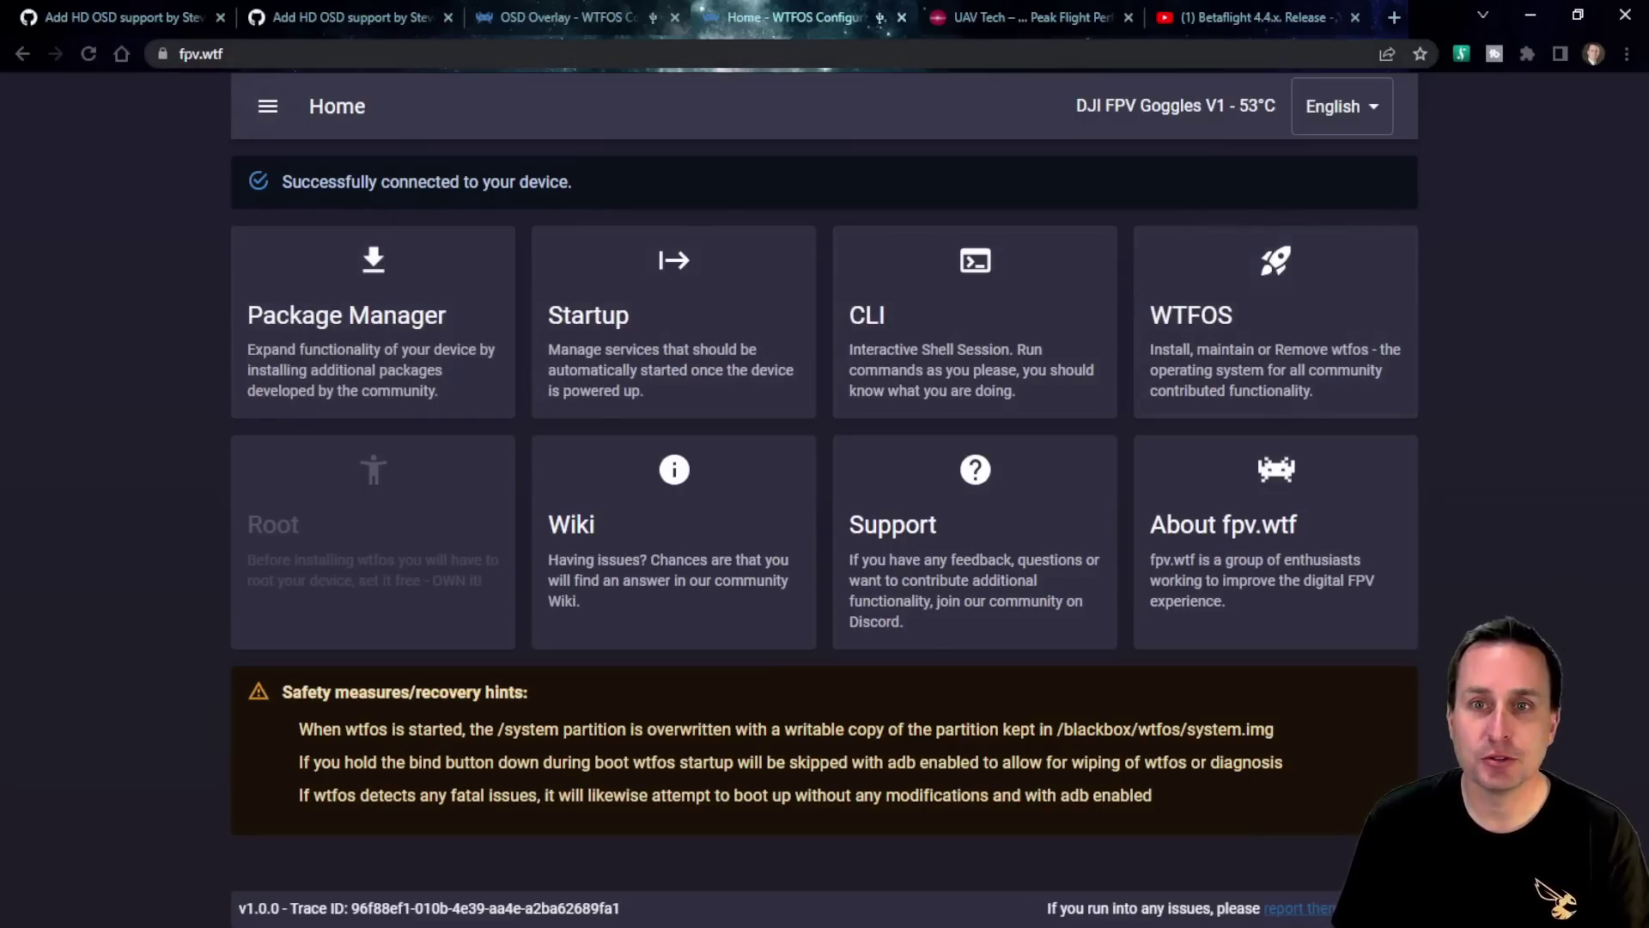
# Update WTFOS and its installed packages from the WTFOS page on fpv.wtf
pyautogui.click(1212, 323)
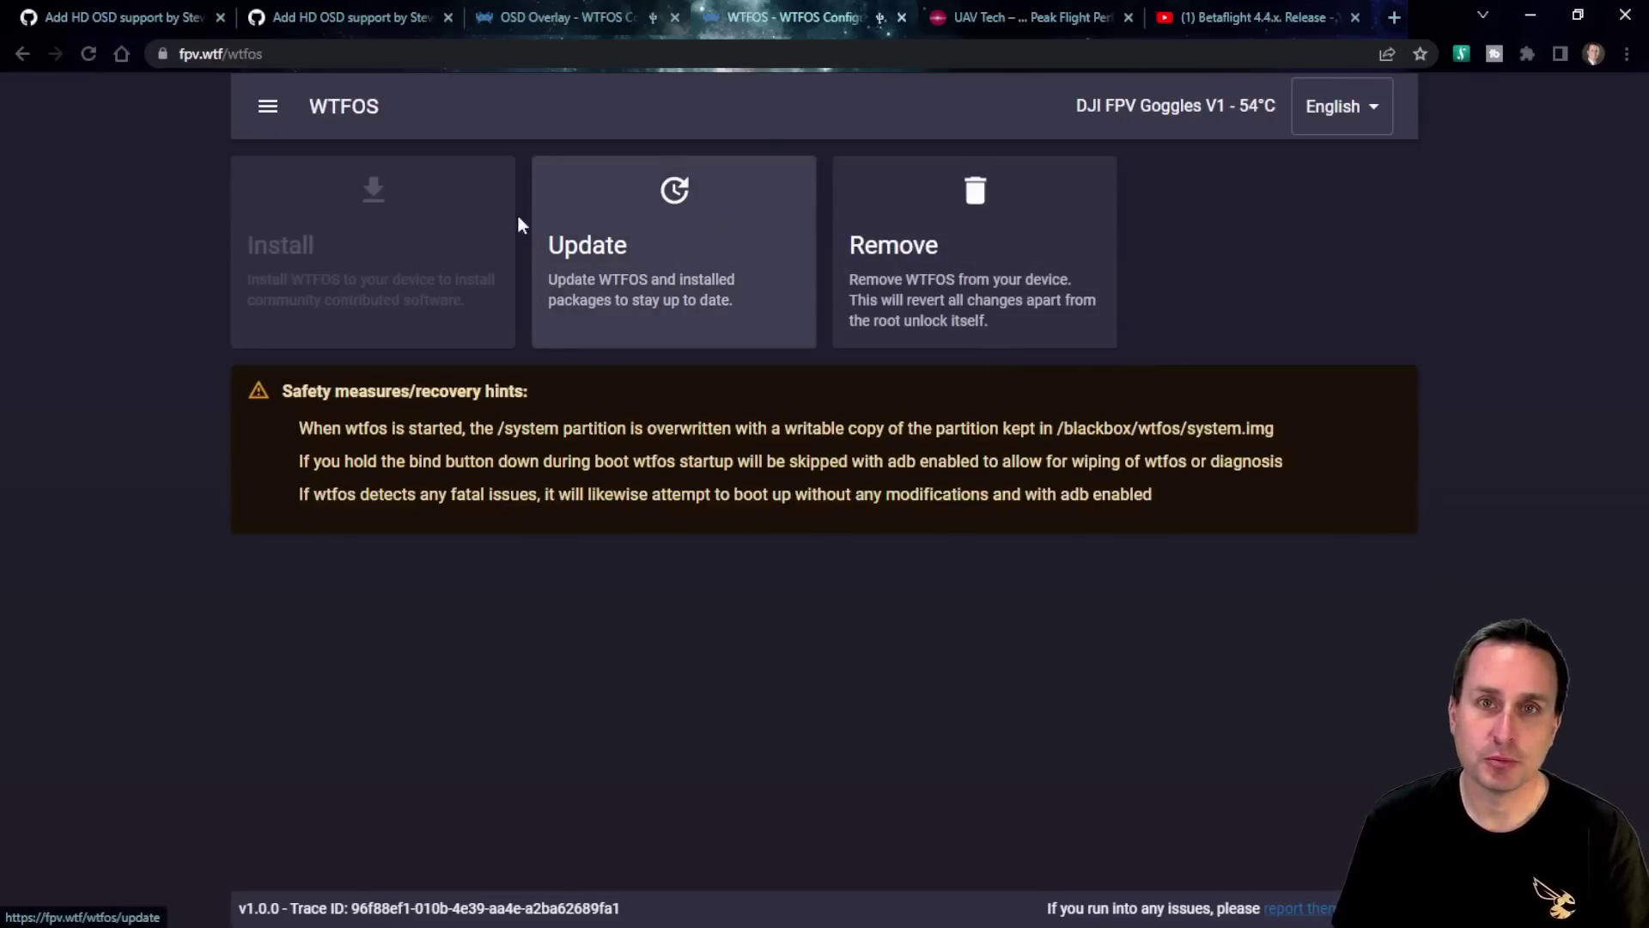
pyautogui.click(620, 273)
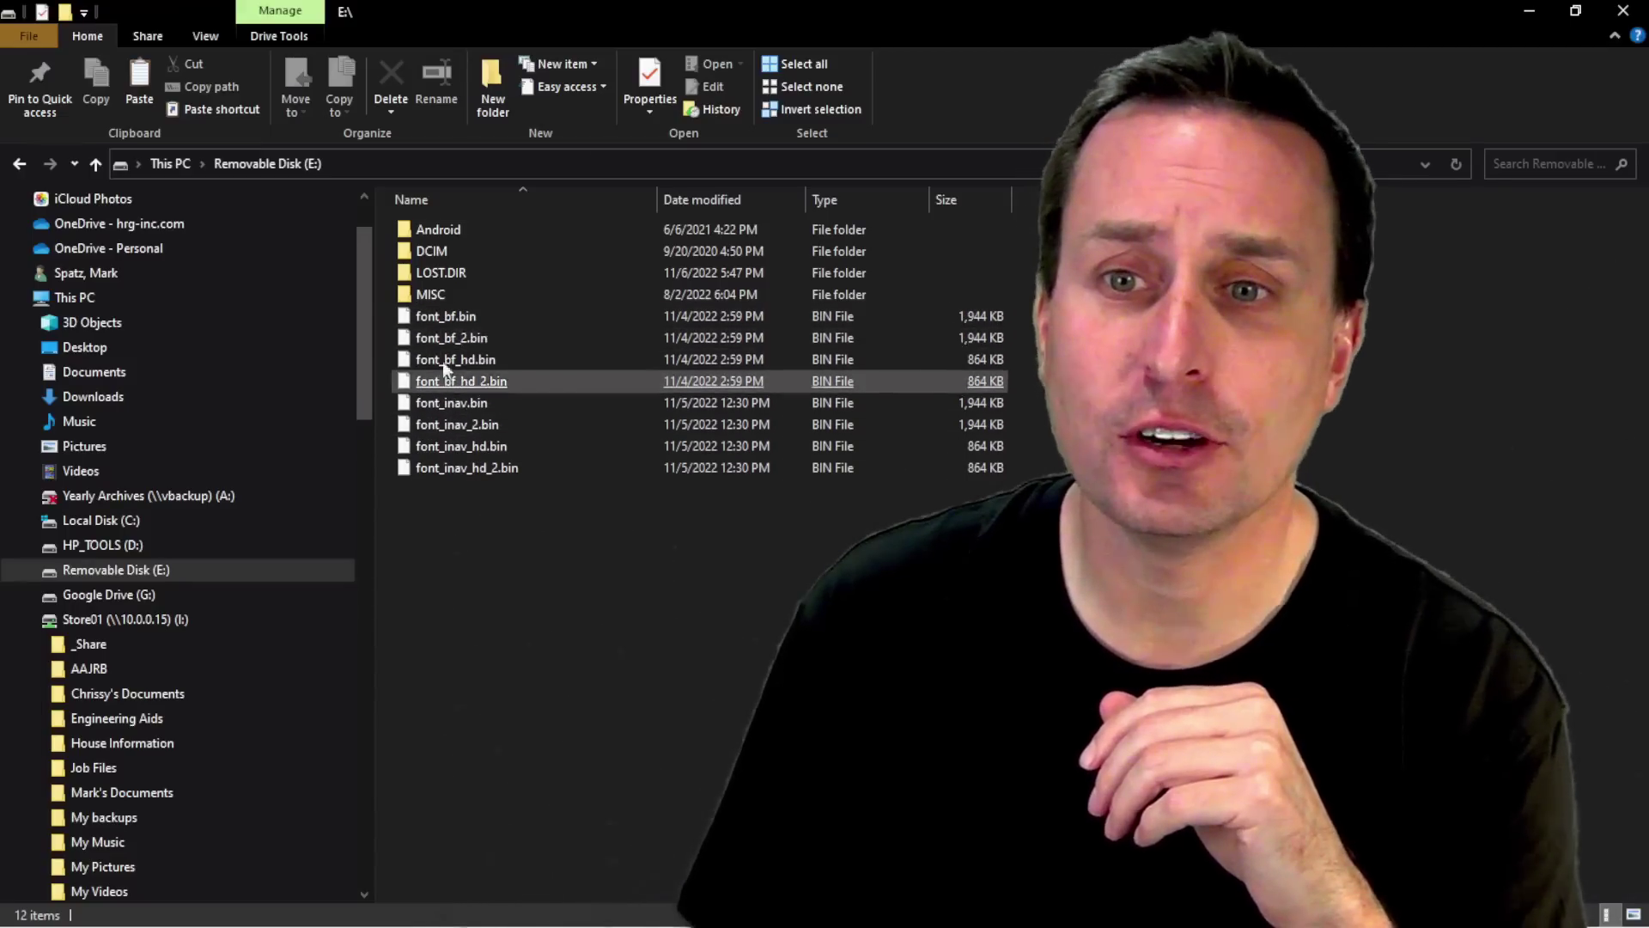
# Delete the eight font_*.bin files from Removable Disk (E:), confirming the permanent deletion
pyautogui.moveTo(509, 538); pyautogui.dragTo(432, 327)
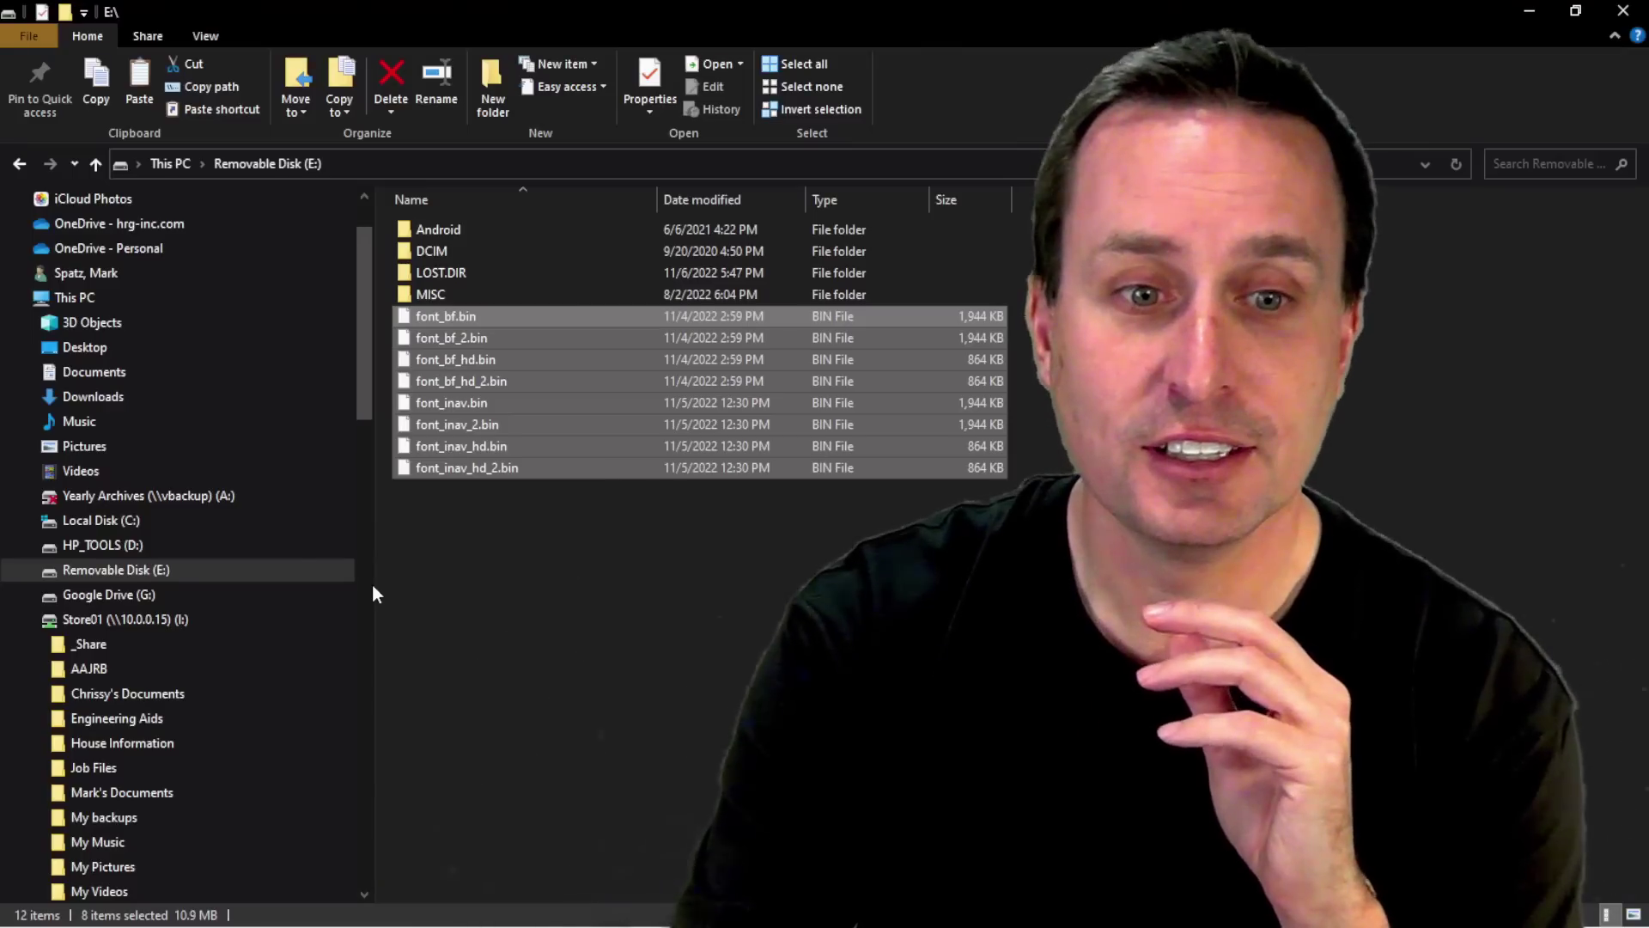
pyautogui.press('Delete')
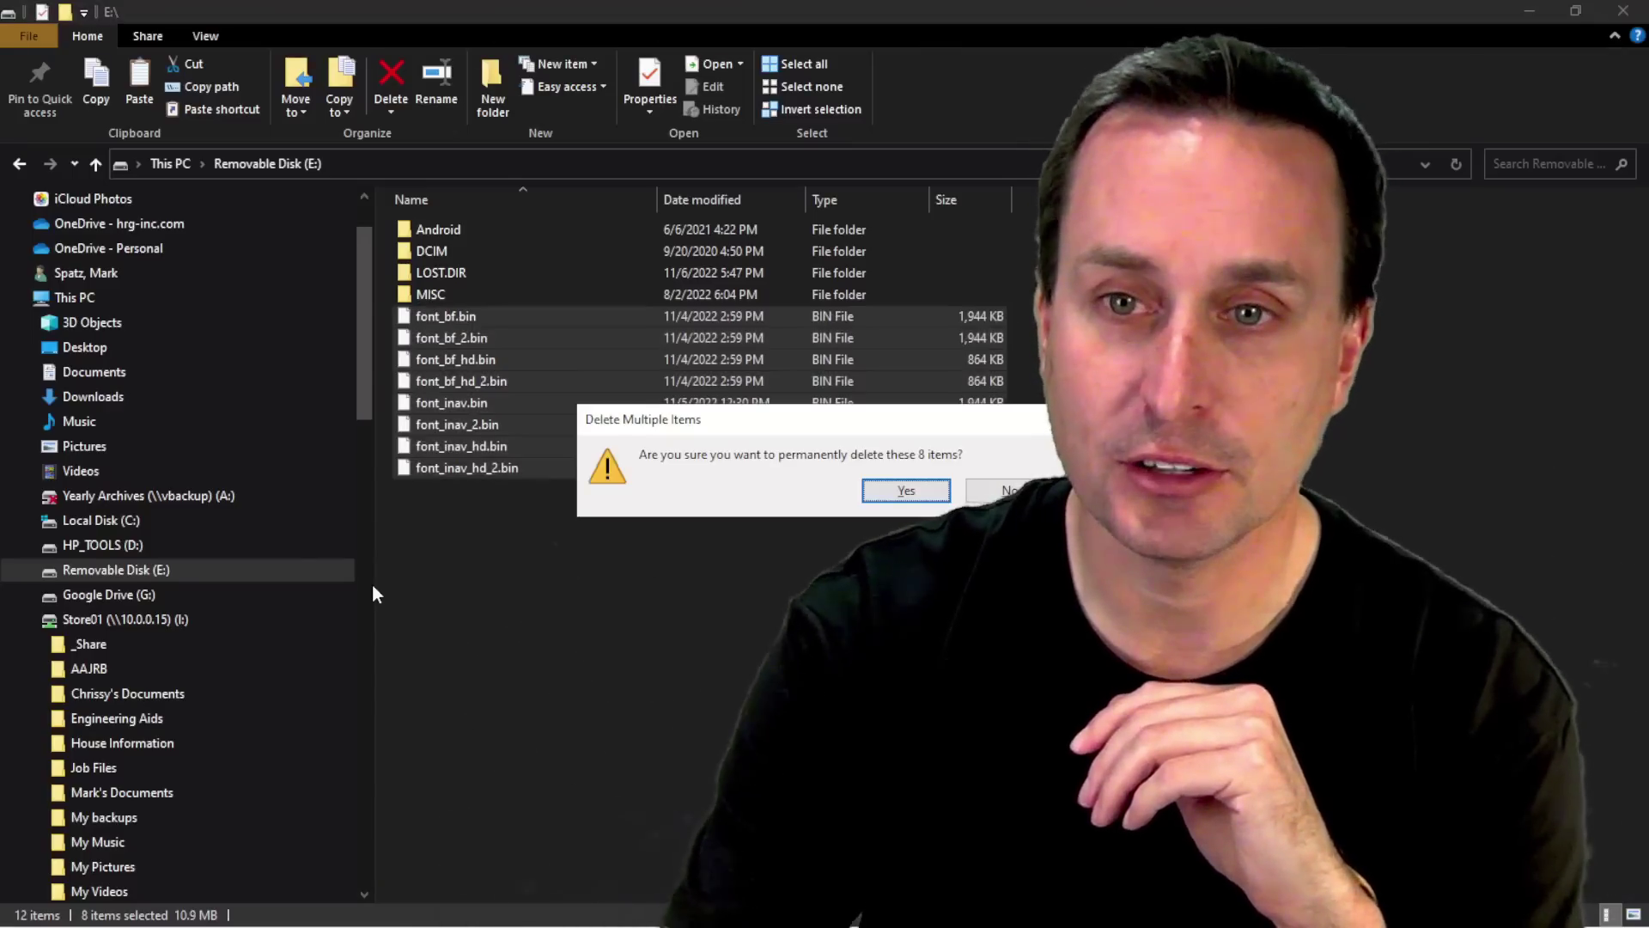
pyautogui.click(932, 497)
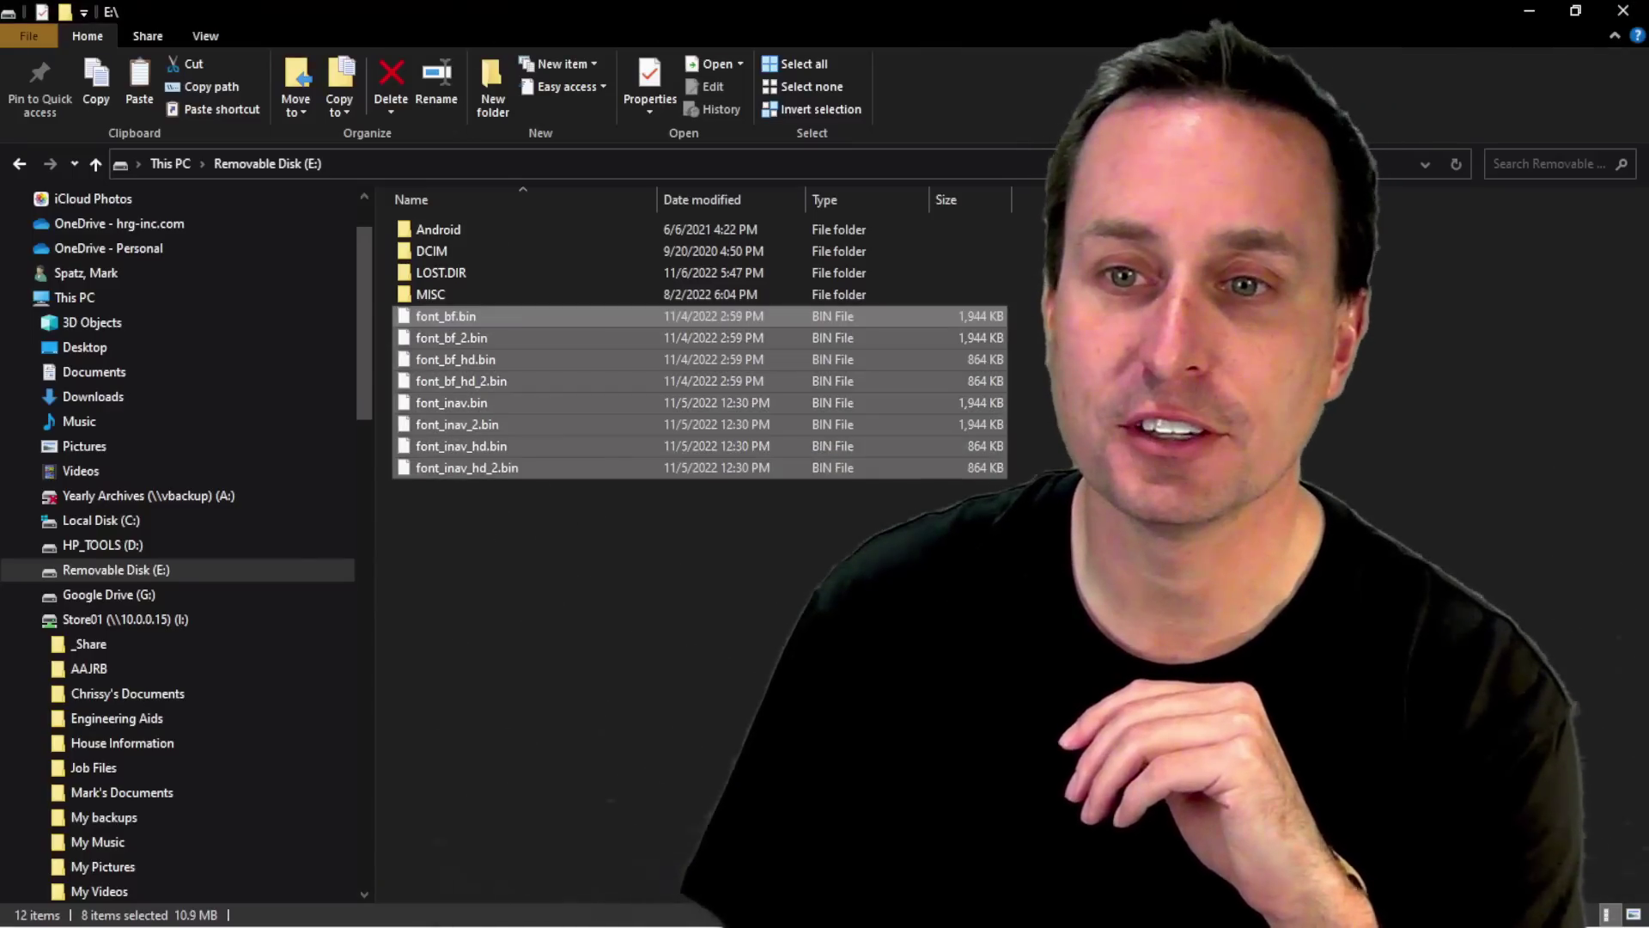